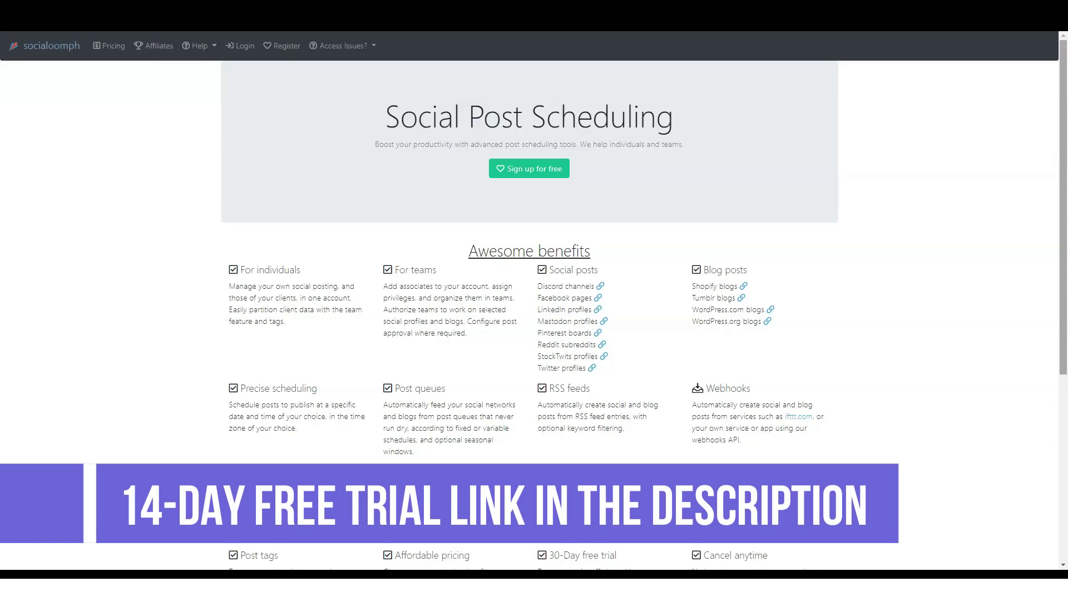
{"action": "scroll", "coordinate": [534, 300], "scroll_direction": "down", "scroll_amount": 1}
{"action": "scroll", "coordinate": [535, 300], "scroll_direction": "down", "scroll_amount": 1}
{"action": "scroll", "coordinate": [534, 300], "scroll_direction": "down", "scroll_amount": 1}
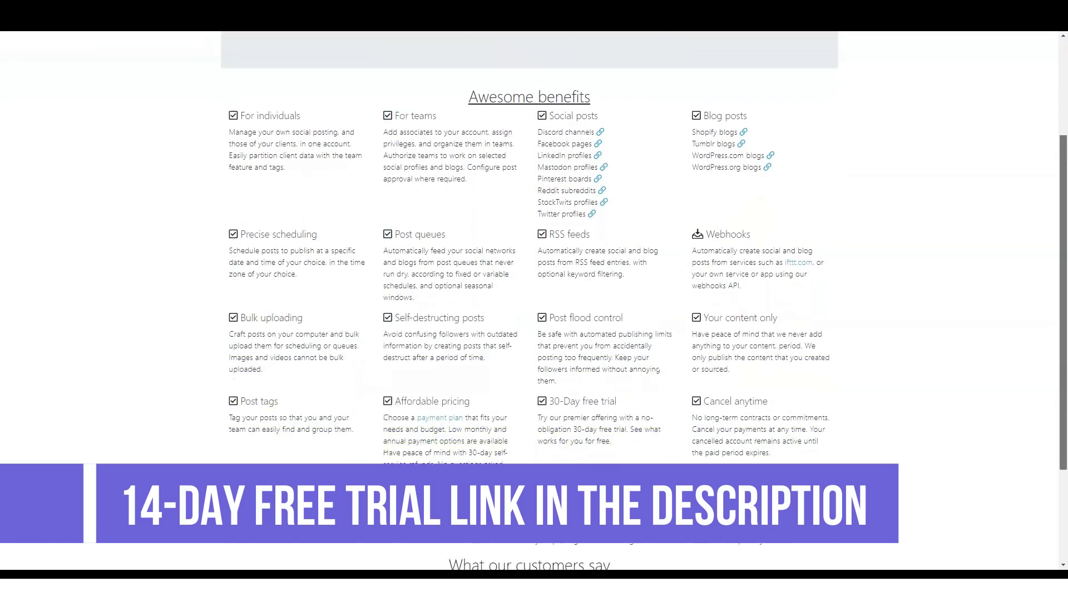
{"action": "scroll", "coordinate": [534, 301], "scroll_direction": "down", "scroll_amount": 1}
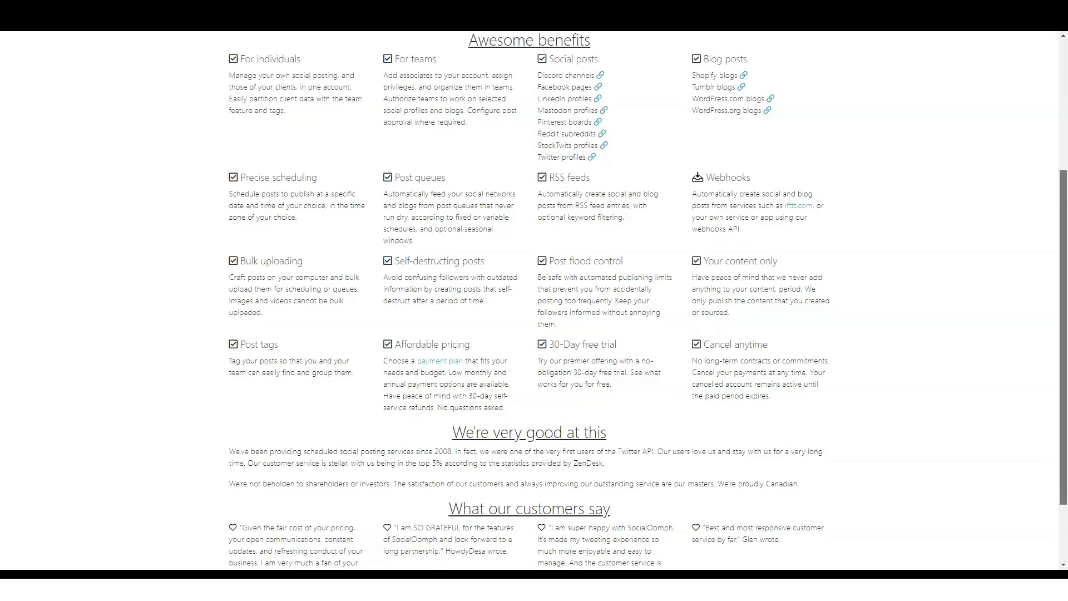
{"action": "scroll", "coordinate": [534, 300], "scroll_direction": "down", "scroll_amount": 2}
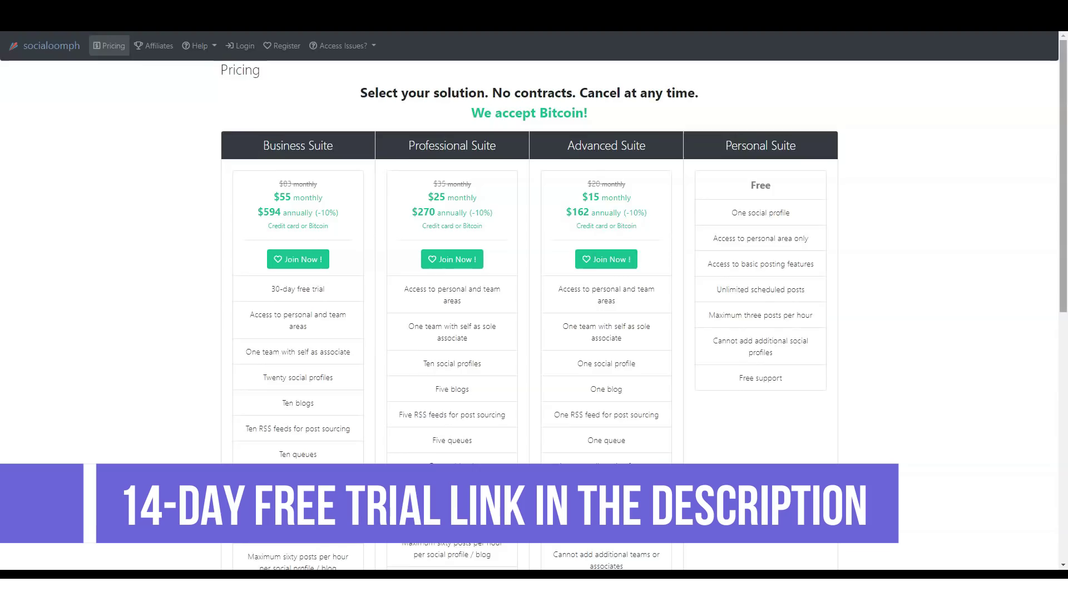
{"action": "scroll", "coordinate": [534, 300], "scroll_direction": "down", "scroll_amount": 1}
{"action": "scroll", "coordinate": [534, 300], "scroll_direction": "down", "scroll_amount": 2}
{"action": "scroll", "coordinate": [534, 301], "scroll_direction": "down", "scroll_amount": 1}
{"action": "scroll", "coordinate": [534, 300], "scroll_direction": "down", "scroll_amount": 1}
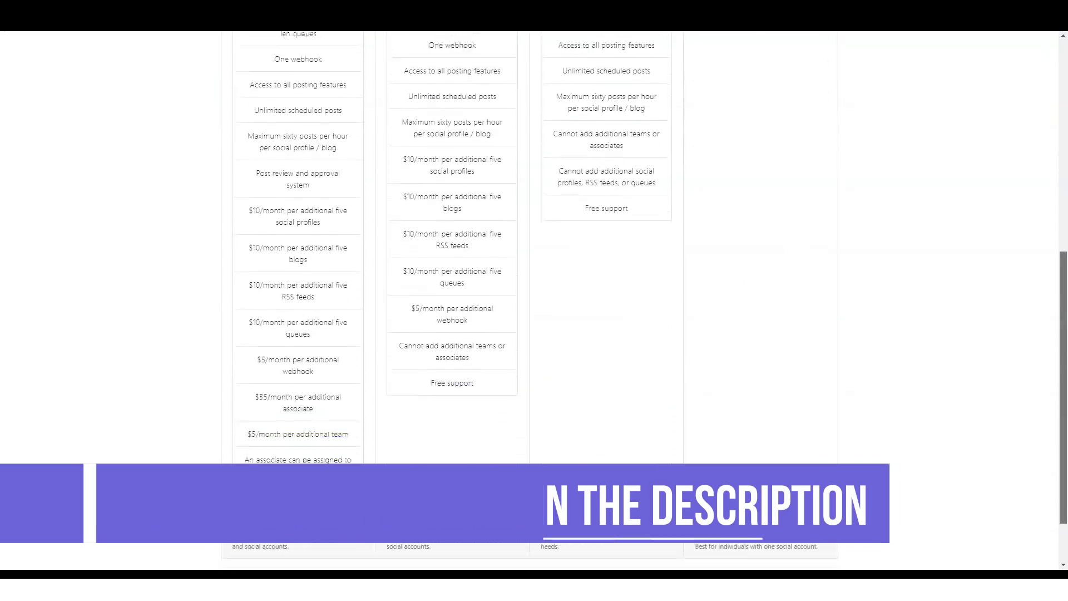
{"action": "scroll", "coordinate": [533, 301], "scroll_direction": "down", "scroll_amount": 1}
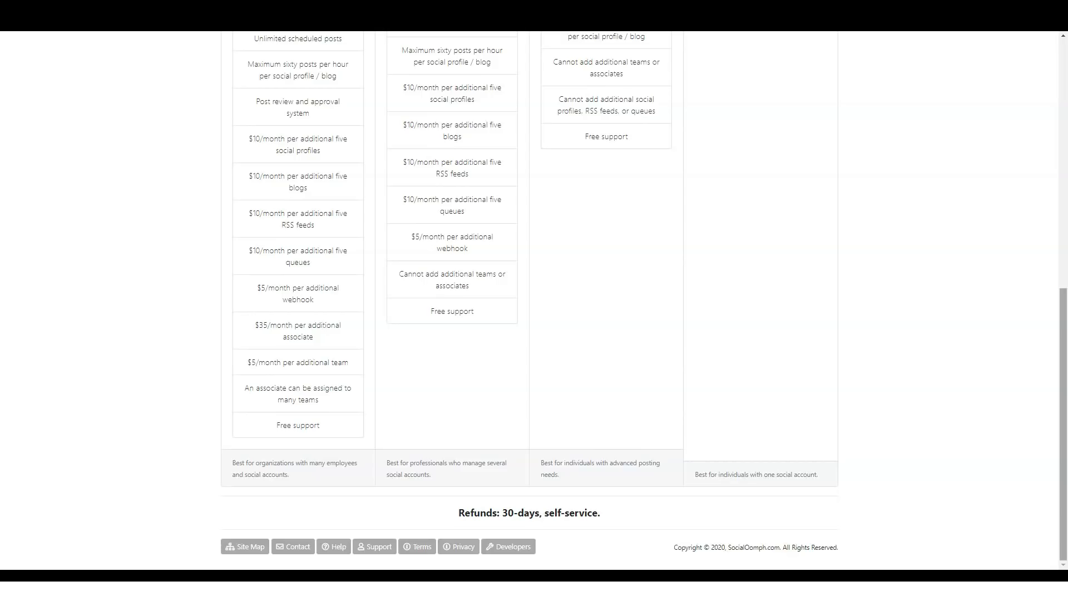
{"action": "scroll", "coordinate": [534, 301], "scroll_direction": "up", "scroll_amount": 1}
{"action": "scroll", "coordinate": [534, 301], "scroll_direction": "up", "scroll_amount": 2}
{"action": "scroll", "coordinate": [534, 301], "scroll_direction": "up", "scroll_amount": 1}
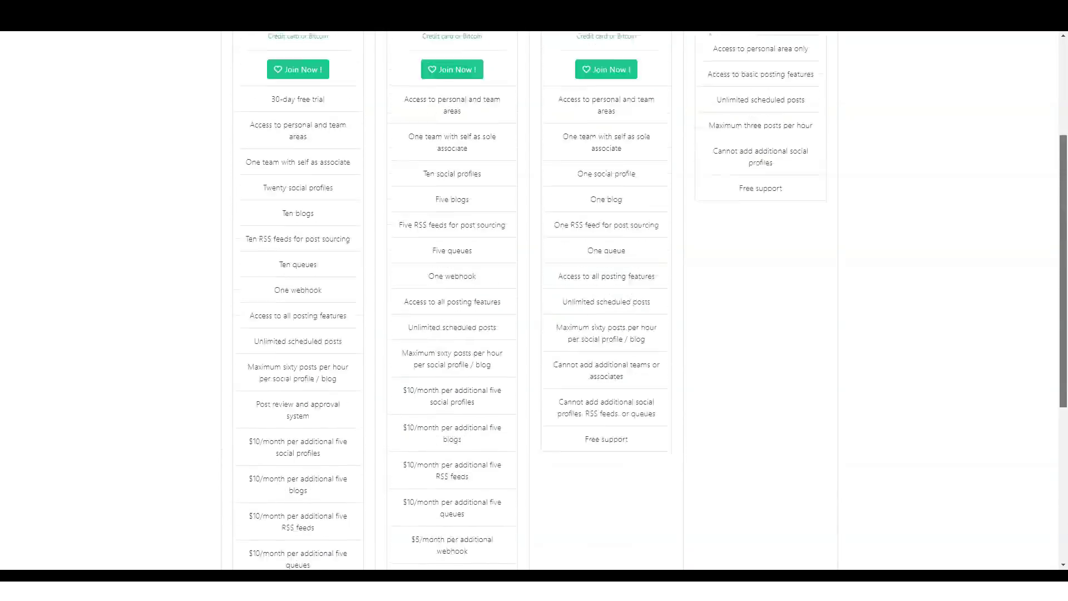
{"action": "scroll", "coordinate": [534, 300], "scroll_direction": "up", "scroll_amount": 1}
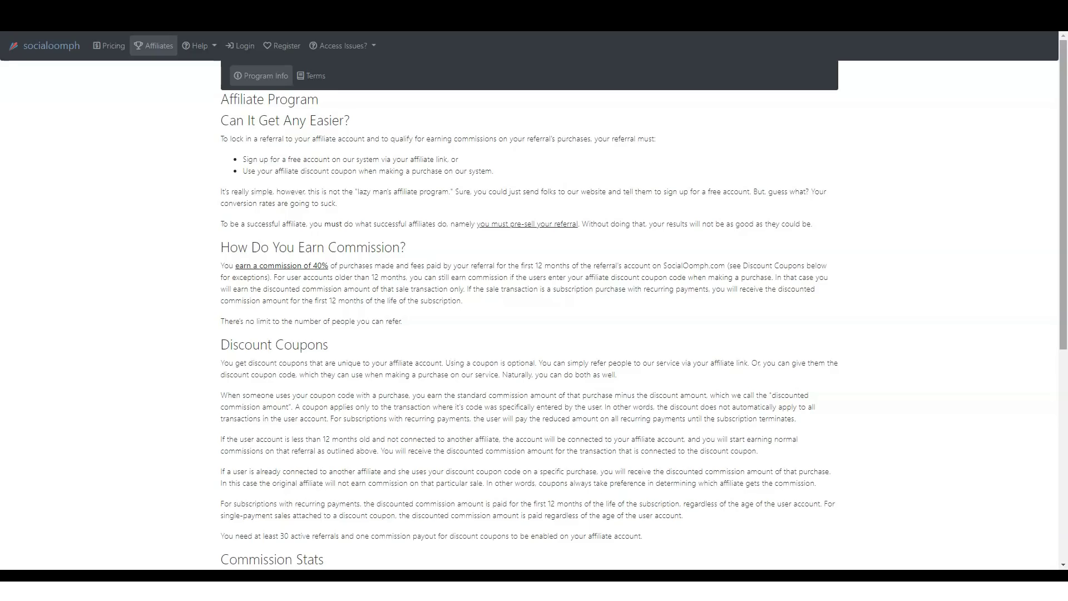
{"action": "scroll", "coordinate": [534, 301], "scroll_direction": "down", "scroll_amount": 3}
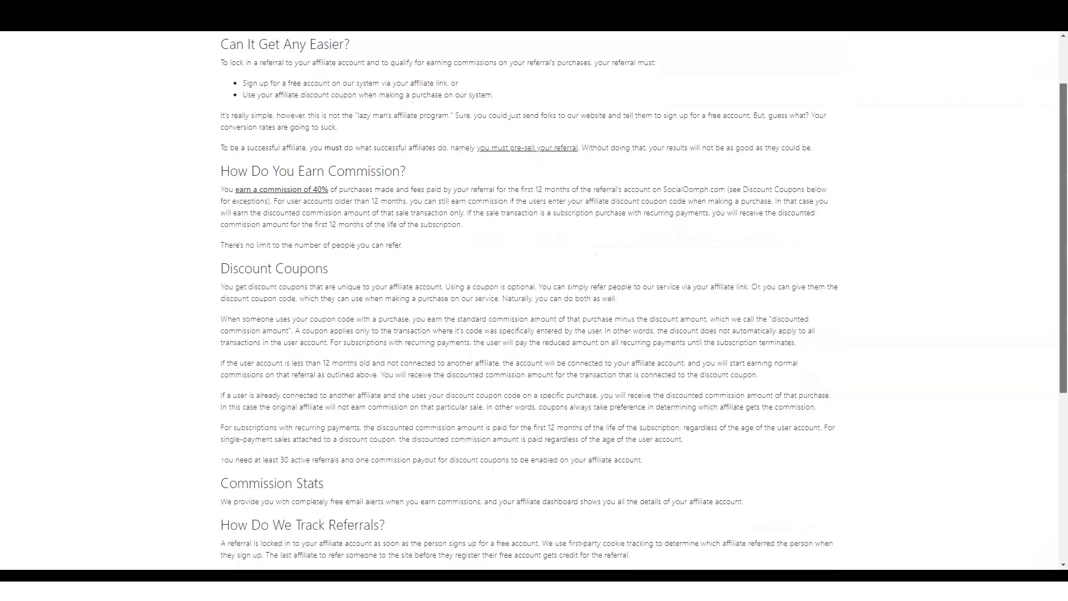
{"action": "scroll", "coordinate": [534, 301], "scroll_direction": "down", "scroll_amount": 2}
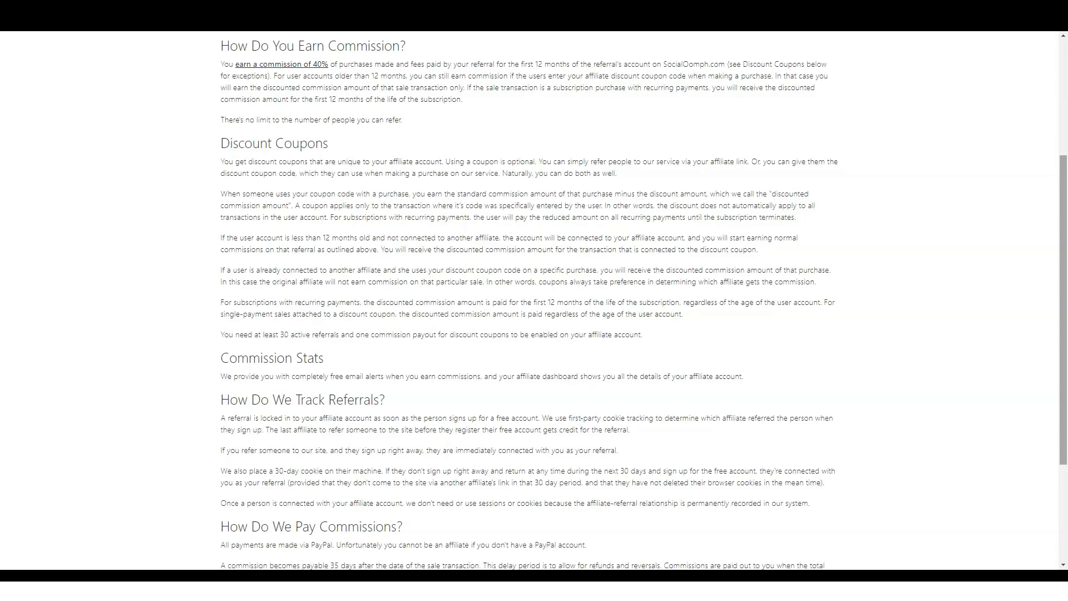
{"action": "scroll", "coordinate": [535, 300], "scroll_direction": "down", "scroll_amount": 3}
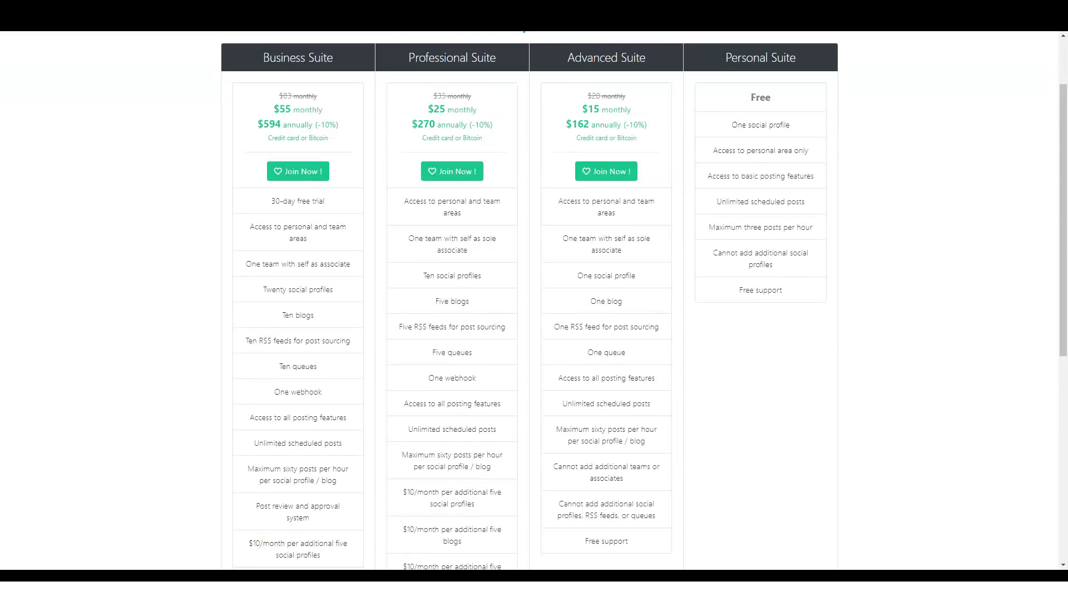
{"action": "scroll", "coordinate": [534, 301], "scroll_direction": "up", "scroll_amount": 1}
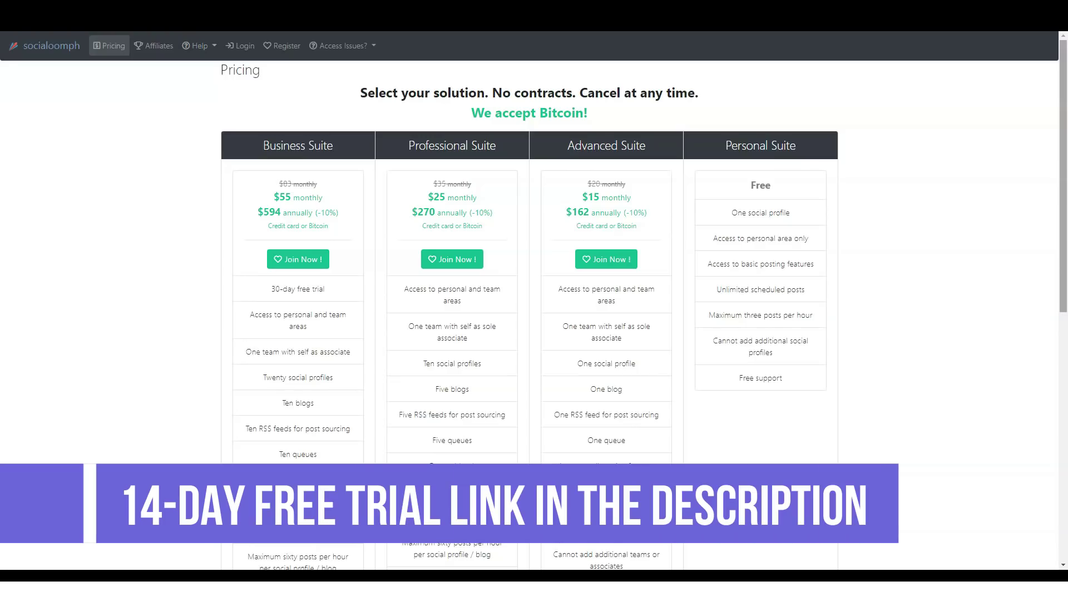
{"action": "scroll", "coordinate": [534, 300], "scroll_direction": "down", "scroll_amount": 2}
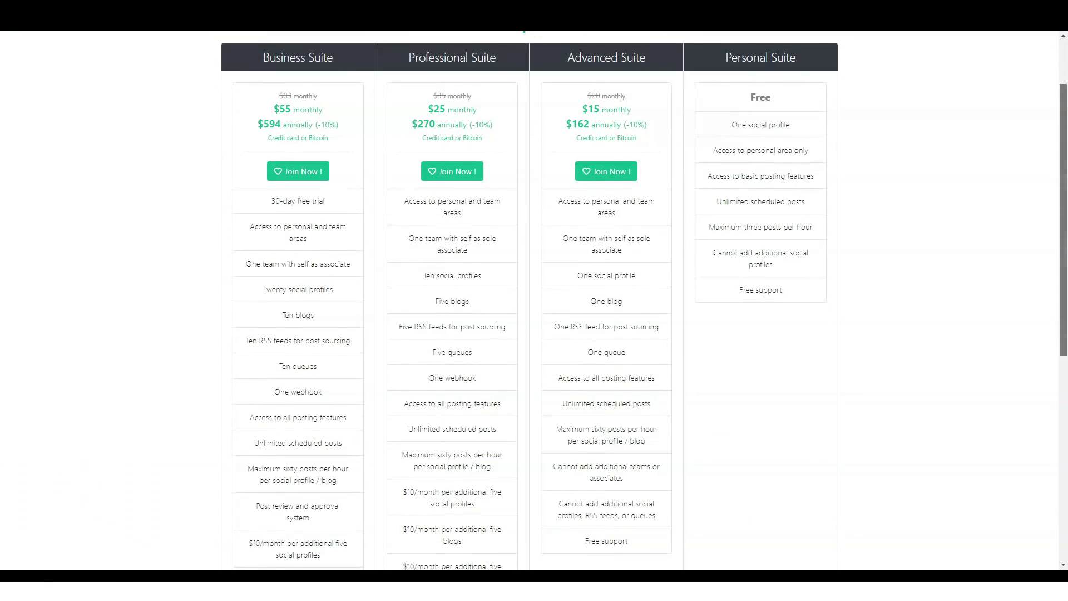
{"action": "scroll", "coordinate": [534, 300], "scroll_direction": "down", "scroll_amount": 2}
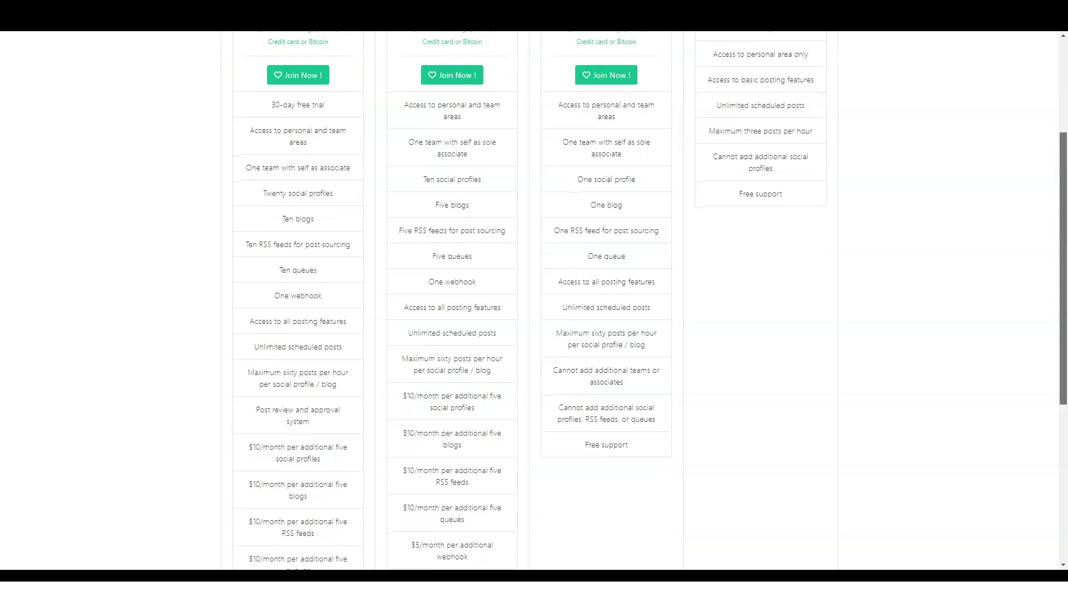
{"action": "scroll", "coordinate": [534, 300], "scroll_direction": "down", "scroll_amount": 1}
{"action": "scroll", "coordinate": [533, 301], "scroll_direction": "down", "scroll_amount": 1}
{"action": "scroll", "coordinate": [535, 300], "scroll_direction": "down", "scroll_amount": 1}
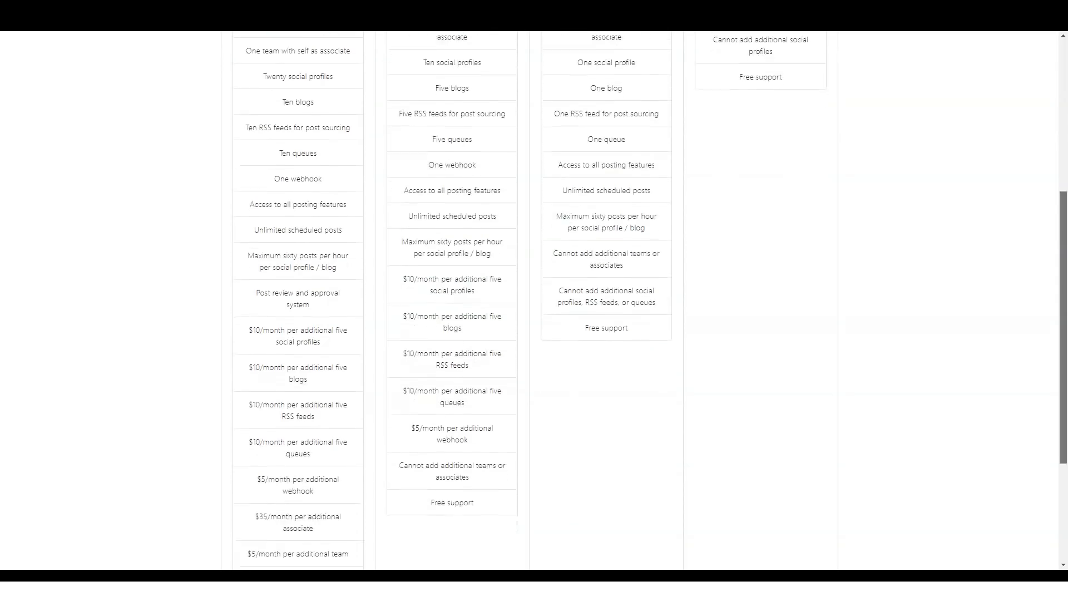
{"action": "scroll", "coordinate": [534, 300], "scroll_direction": "down", "scroll_amount": 1}
{"action": "scroll", "coordinate": [534, 301], "scroll_direction": "down", "scroll_amount": 1}
{"action": "scroll", "coordinate": [534, 300], "scroll_direction": "down", "scroll_amount": 1}
{"action": "scroll", "coordinate": [534, 300], "scroll_direction": "down", "scroll_amount": 1}
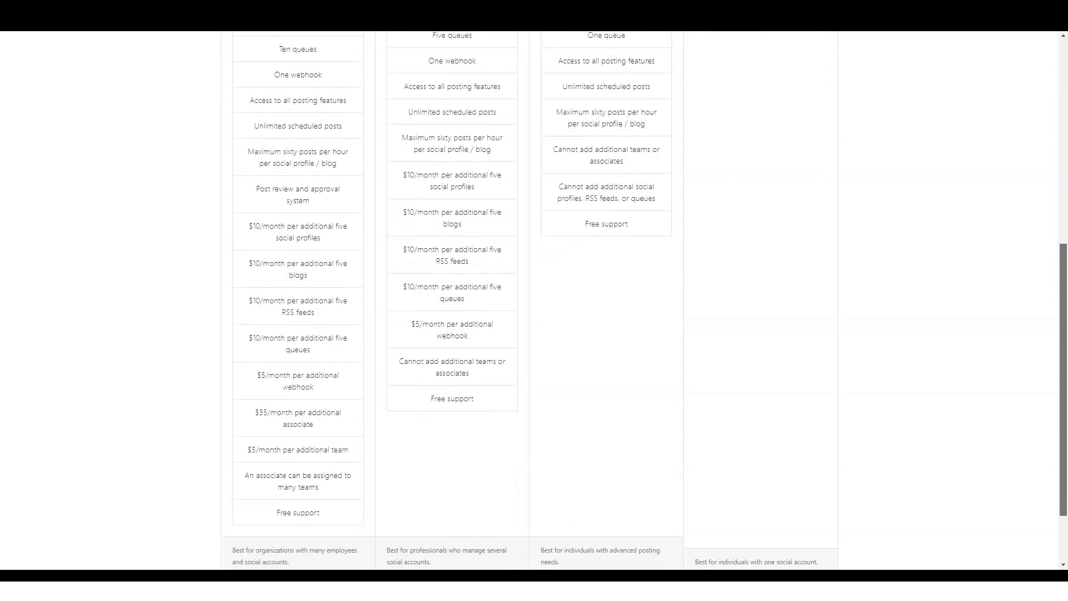
{"action": "scroll", "coordinate": [535, 300], "scroll_direction": "down", "scroll_amount": 1}
{"action": "scroll", "coordinate": [534, 301], "scroll_direction": "up", "scroll_amount": 1}
{"action": "scroll", "coordinate": [534, 300], "scroll_direction": "down", "scroll_amount": 1}
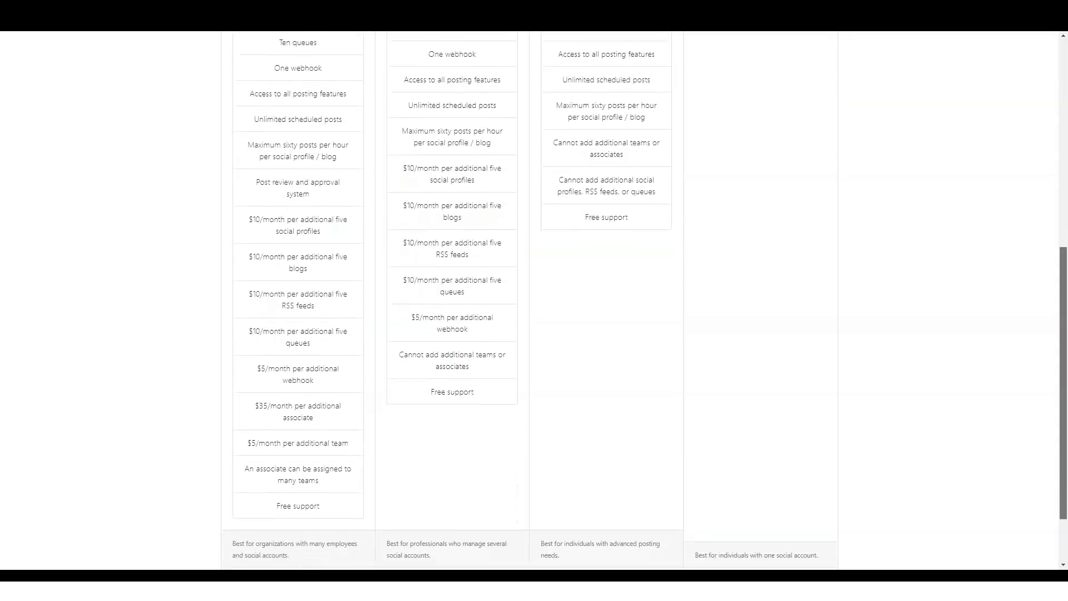
{"action": "scroll", "coordinate": [534, 300], "scroll_direction": "down", "scroll_amount": 1}
{"action": "scroll", "coordinate": [534, 301], "scroll_direction": "down", "scroll_amount": 1}
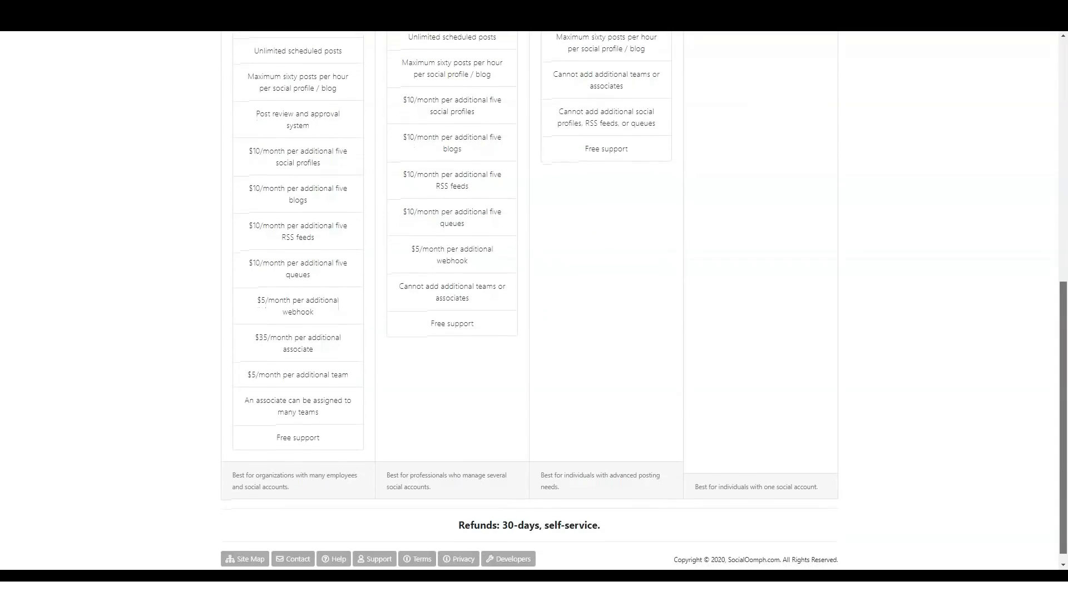
{"action": "scroll", "coordinate": [534, 301], "scroll_direction": "up", "scroll_amount": 1}
{"action": "scroll", "coordinate": [534, 301], "scroll_direction": "up", "scroll_amount": 3}
{"action": "scroll", "coordinate": [534, 301], "scroll_direction": "up", "scroll_amount": 2}
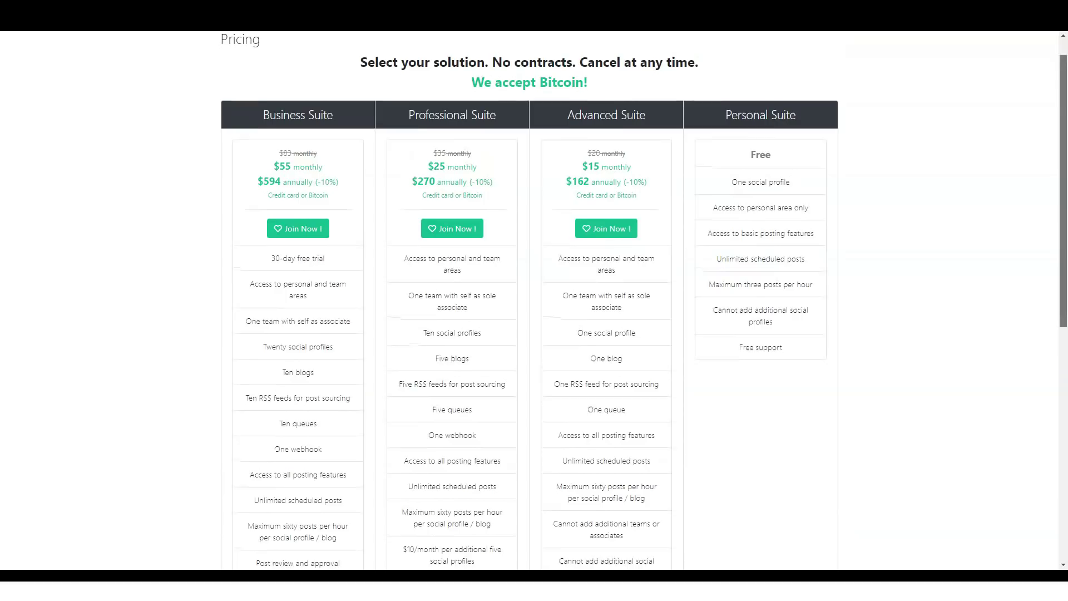
{"action": "scroll", "coordinate": [535, 301], "scroll_direction": "up", "scroll_amount": 1}
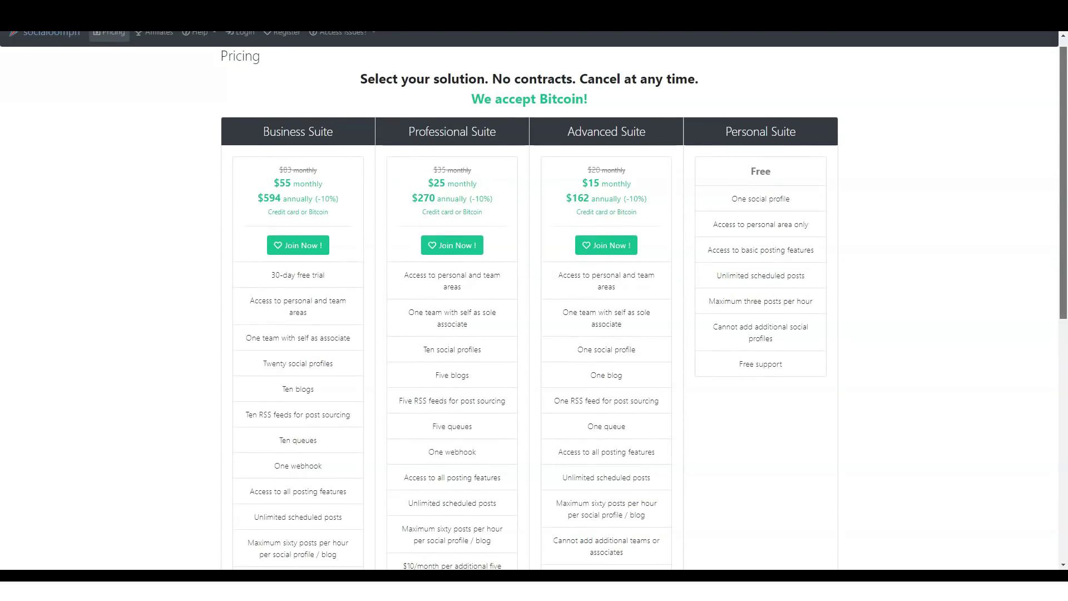
{"action": "scroll", "coordinate": [534, 301], "scroll_direction": "down", "scroll_amount": 1}
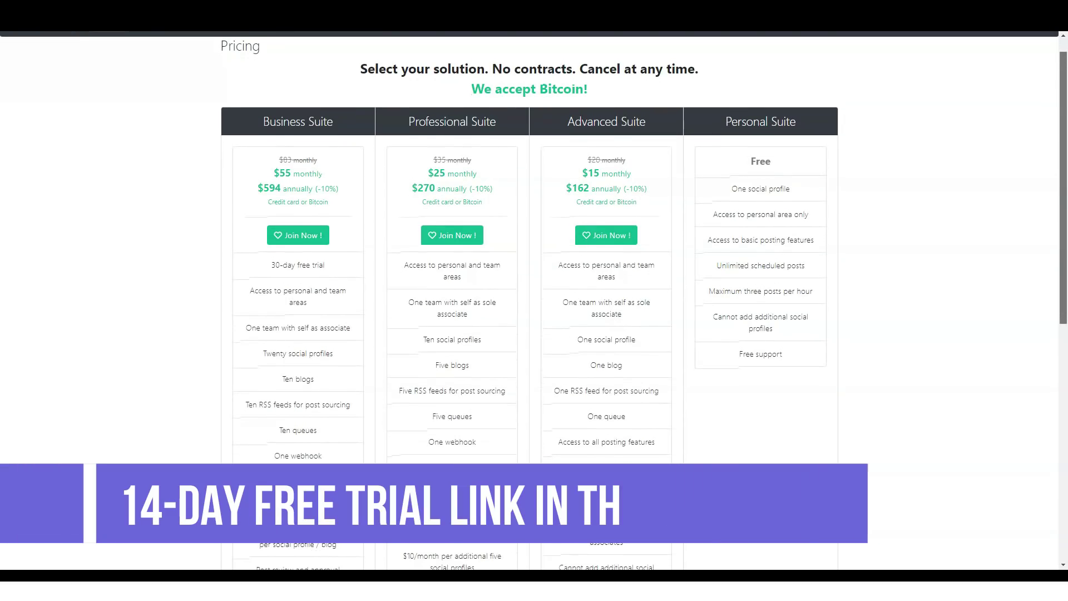
{"action": "scroll", "coordinate": [534, 301], "scroll_direction": "down", "scroll_amount": 1}
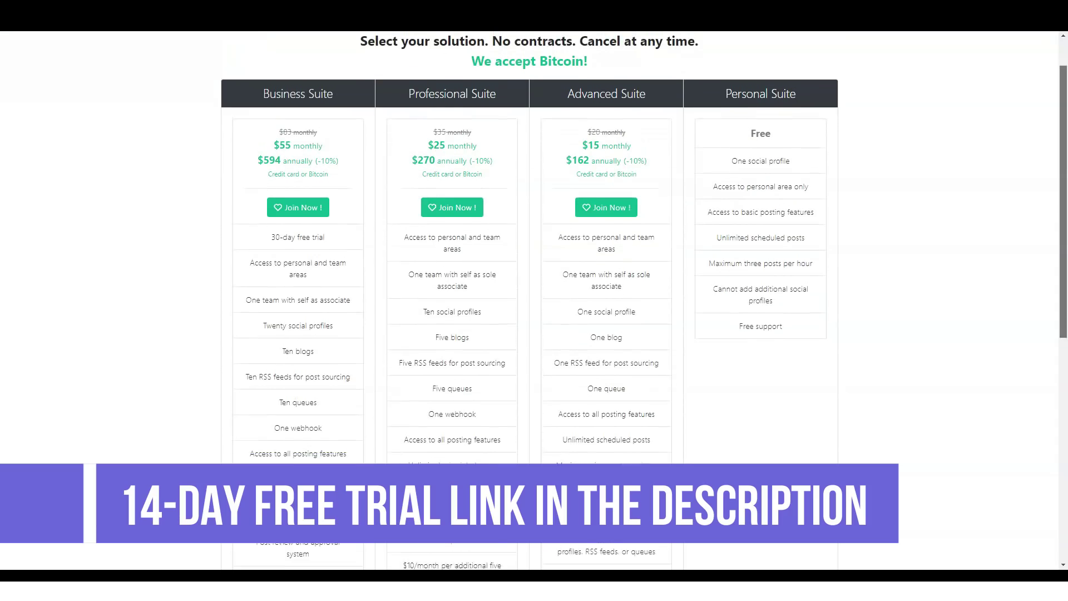